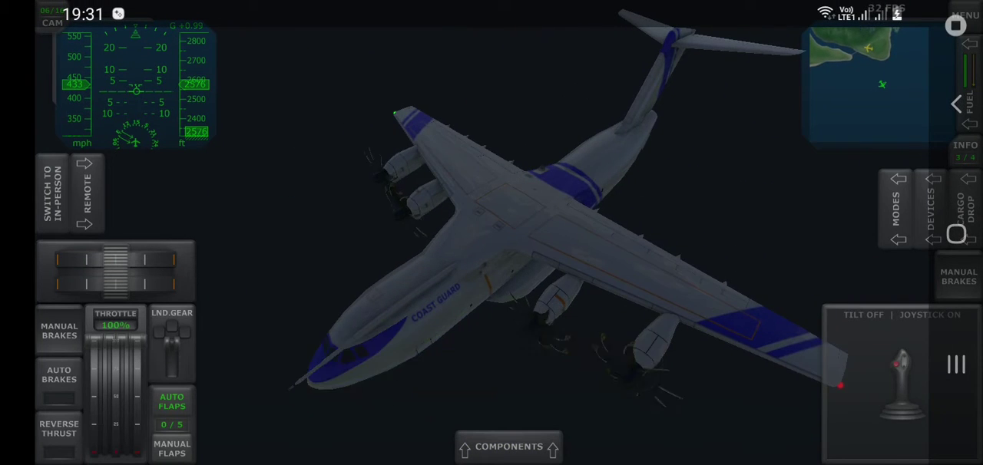
Expand the components panel, pause the flight and open the settings page.
left_click(508, 446)
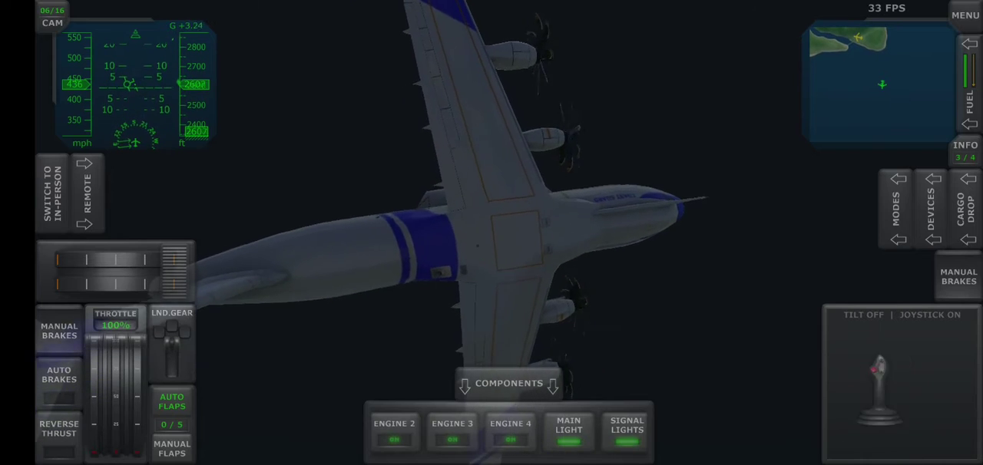
left_click(965, 14)
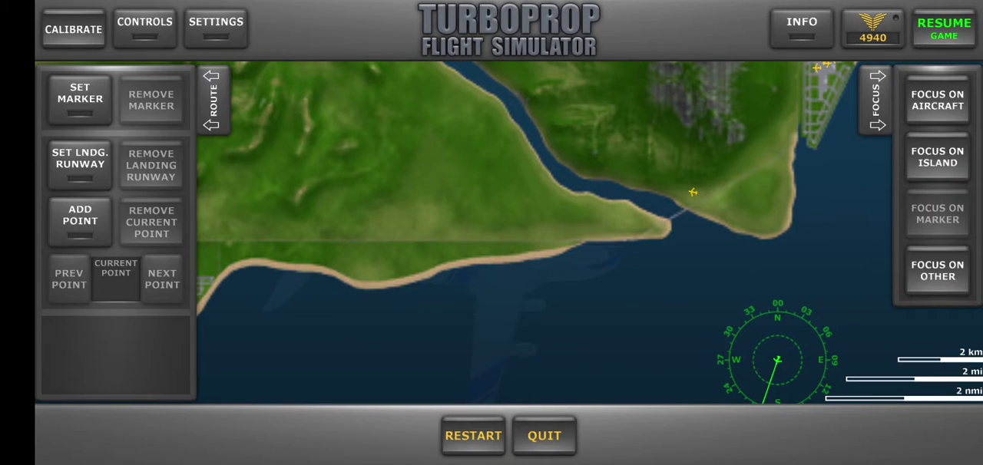
left_click(216, 21)
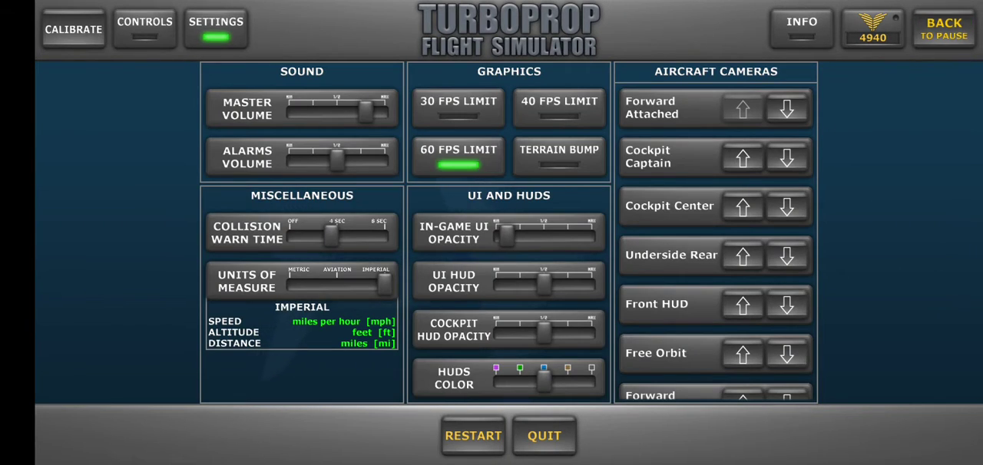